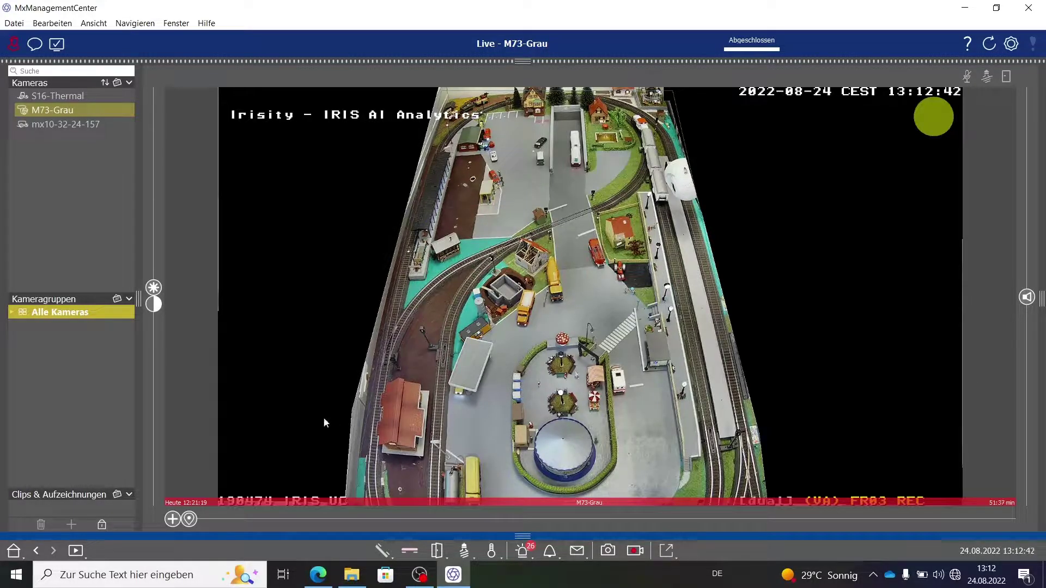
Open the Smart Data search for camera M73-Grau and switch it to PostVM search.
{"action": "left_click", "coordinate": [76, 551]}
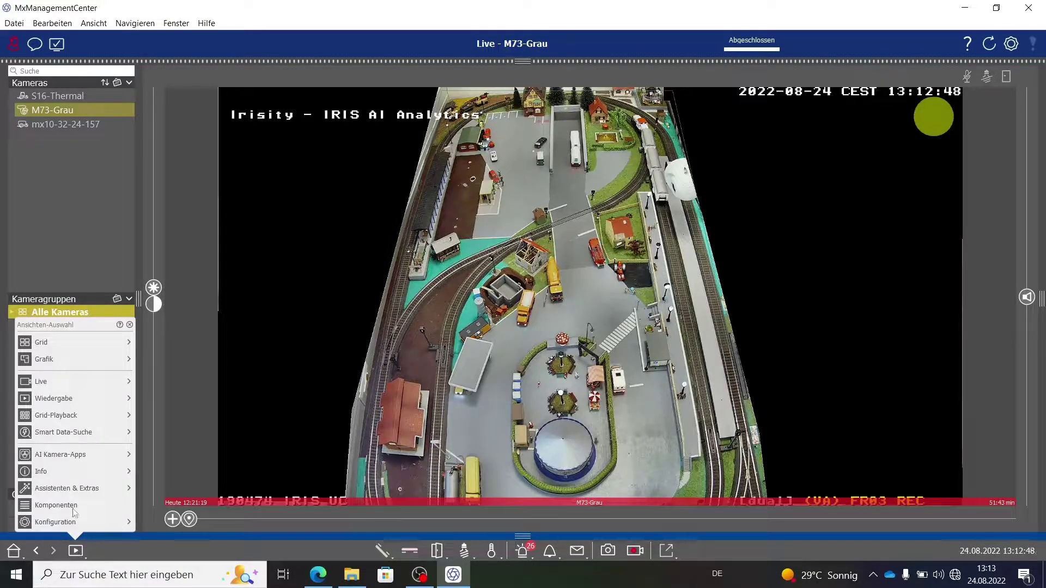
{"action": "left_click", "coordinate": [57, 431]}
{"action": "mouse_move", "coordinate": [592, 378]}
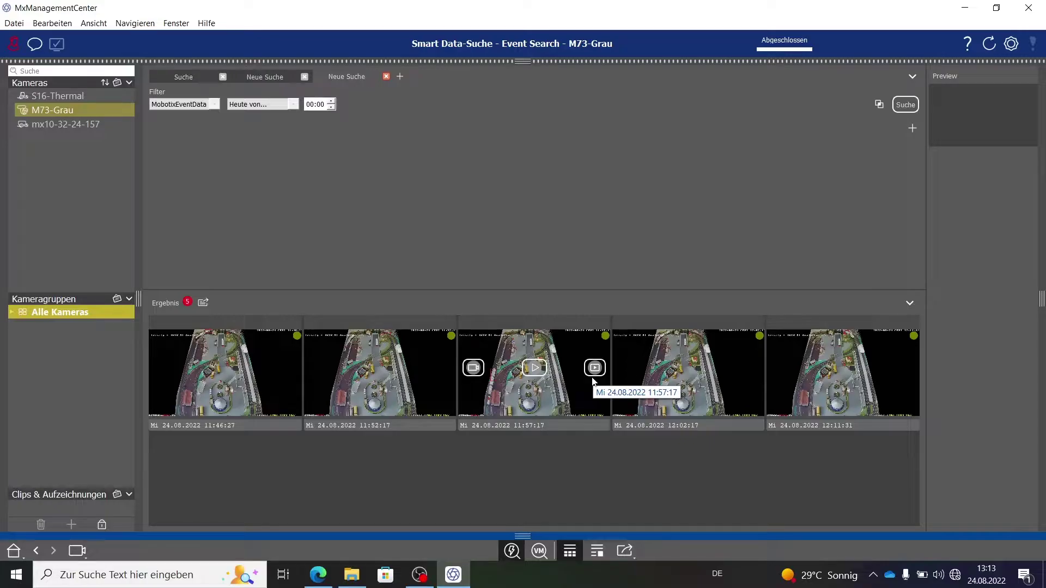
{"action": "left_click", "coordinate": [538, 551]}
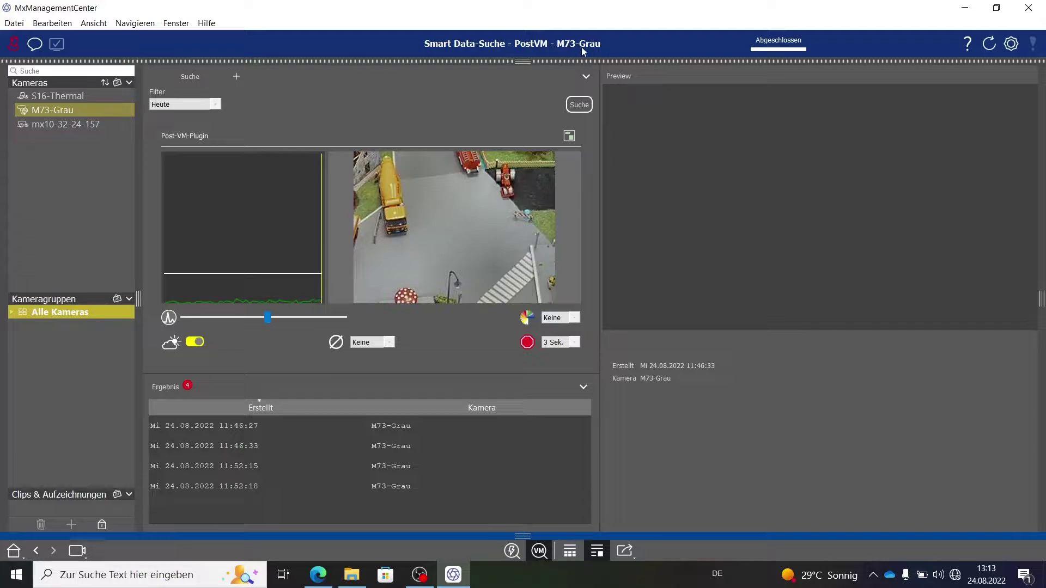
{"action": "mouse_move", "coordinate": [76, 110]}
Move the Post-VM detection area over the construction site with the yellow trucks and save the change.
{"action": "left_click", "coordinate": [569, 138]}
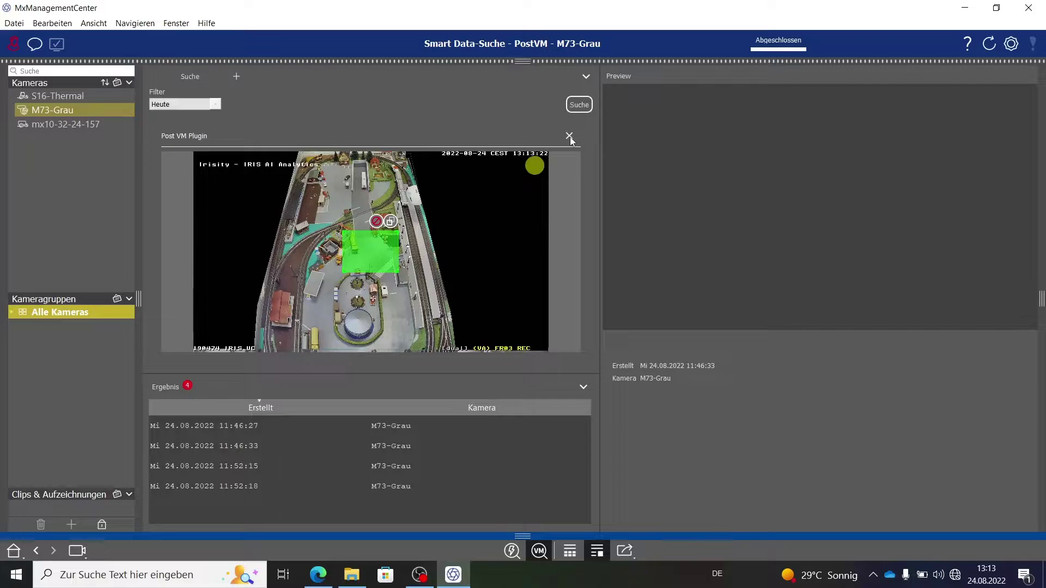
{"action": "mouse_move", "coordinate": [369, 257]}
{"action": "left_mouse_down"}
{"action": "mouse_move", "coordinate": [366, 216]}
{"action": "mouse_move", "coordinate": [356, 218]}
{"action": "mouse_move", "coordinate": [363, 228]}
{"action": "mouse_move", "coordinate": [350, 251]}
{"action": "left_mouse_up"}
{"action": "left_click", "coordinate": [569, 136]}
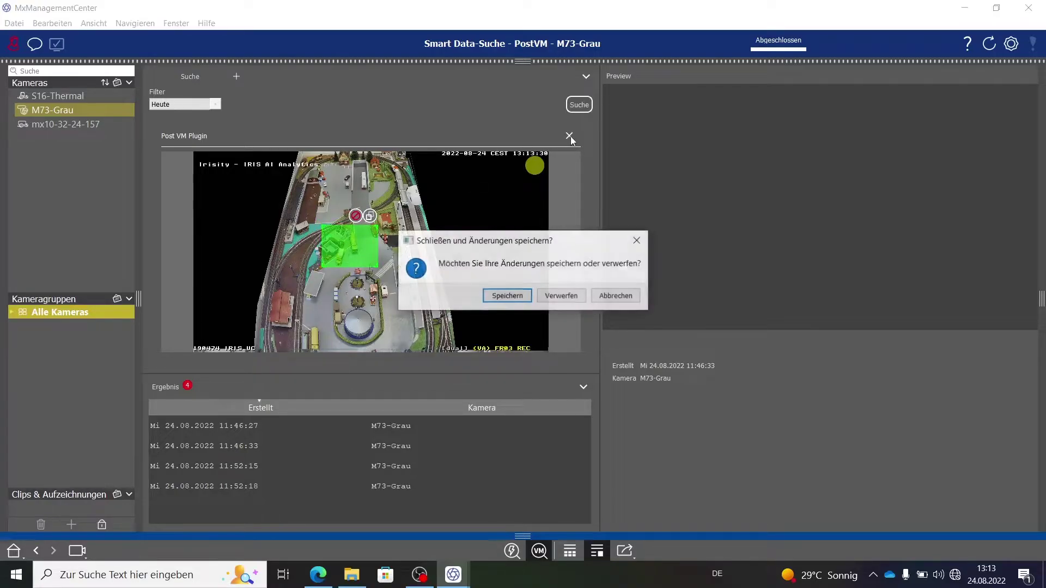
{"action": "left_click", "coordinate": [500, 297]}
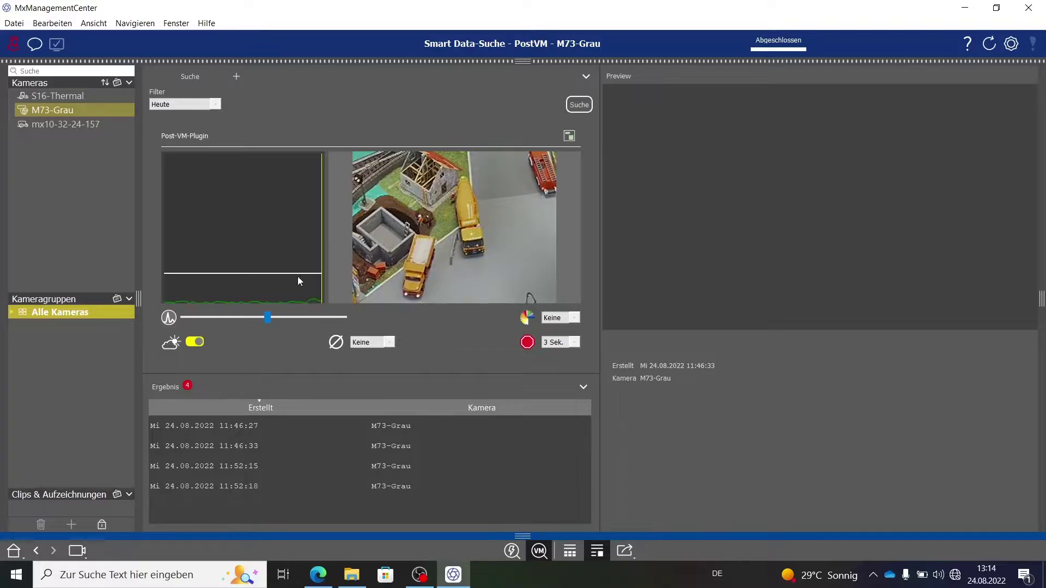
{"action": "mouse_move", "coordinate": [293, 273]}
{"action": "left_mouse_down"}
{"action": "mouse_move", "coordinate": [294, 299]}
{"action": "mouse_move", "coordinate": [288, 279]}
{"action": "left_mouse_up"}
Add a new PostVM search and move its detection area over the curved railway tracks above the red-roofed building.
{"action": "left_click", "coordinate": [236, 76]}
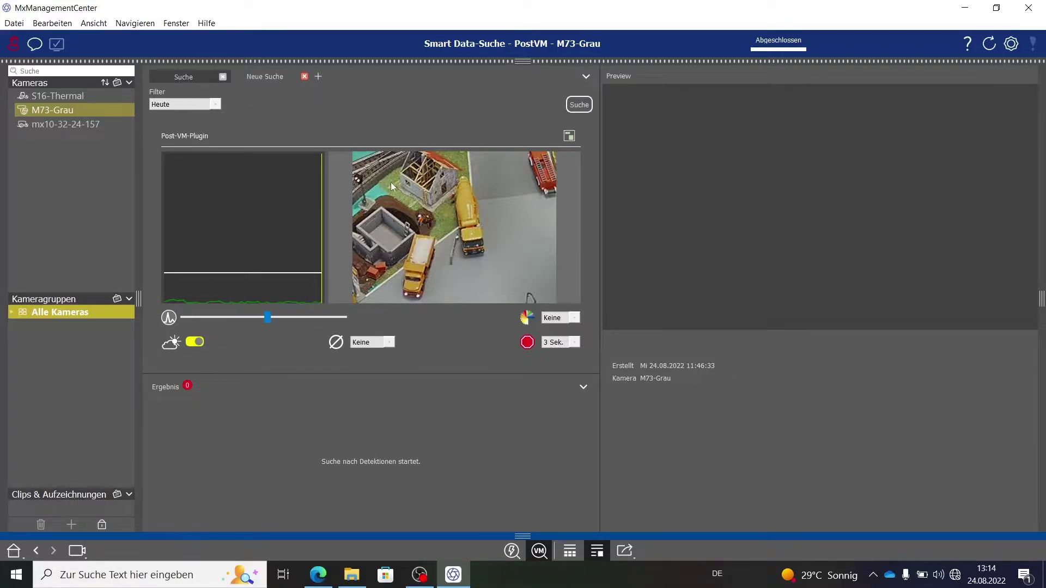
{"action": "left_click", "coordinate": [572, 135]}
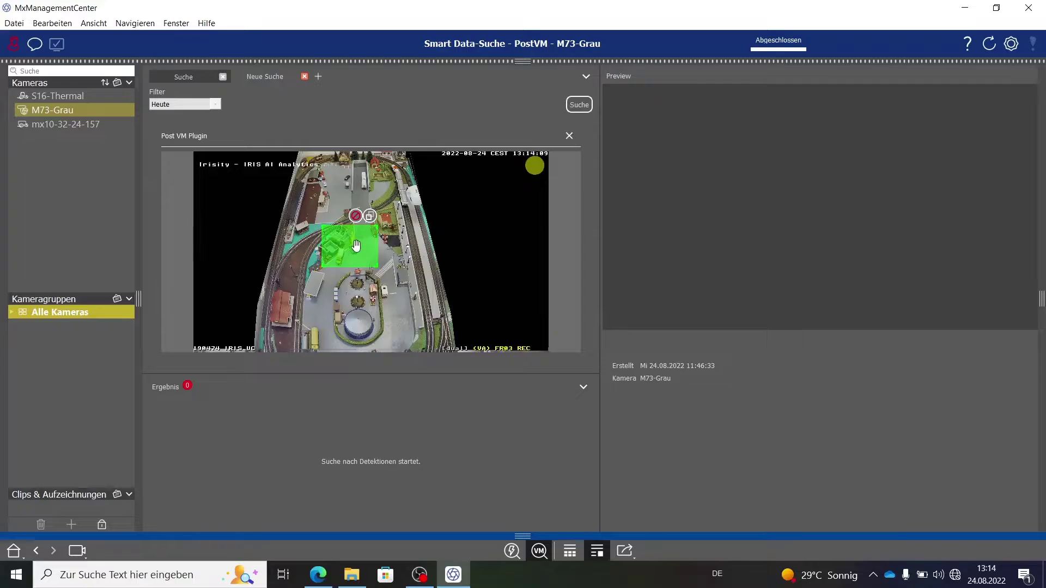
{"action": "left_click_drag", "start_coordinate": [354, 248], "coordinate": [286, 263]}
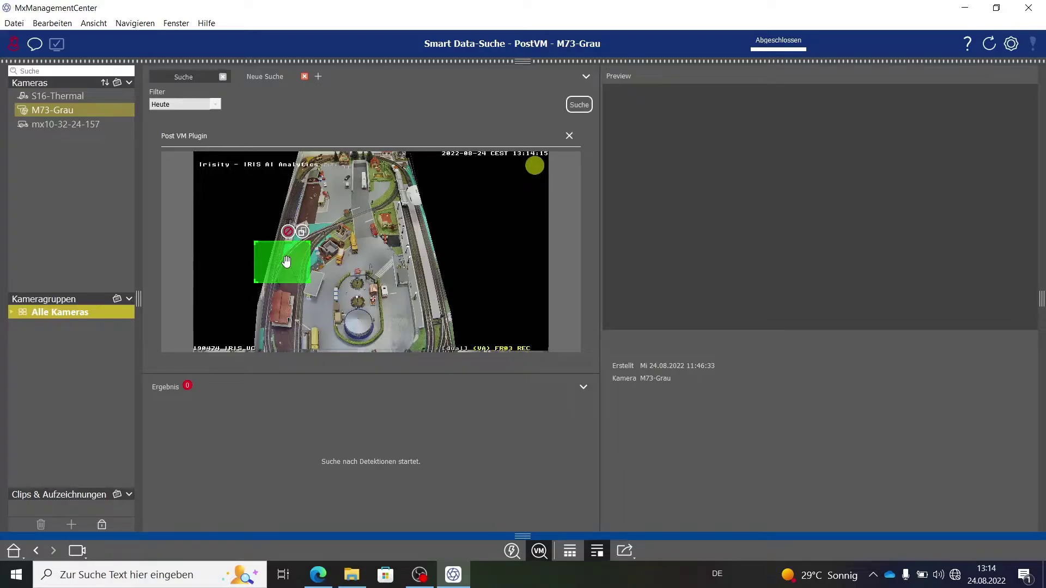
Rename the new search as Train Detection and save its moved detection area.
{"action": "double_click", "coordinate": [262, 76]}
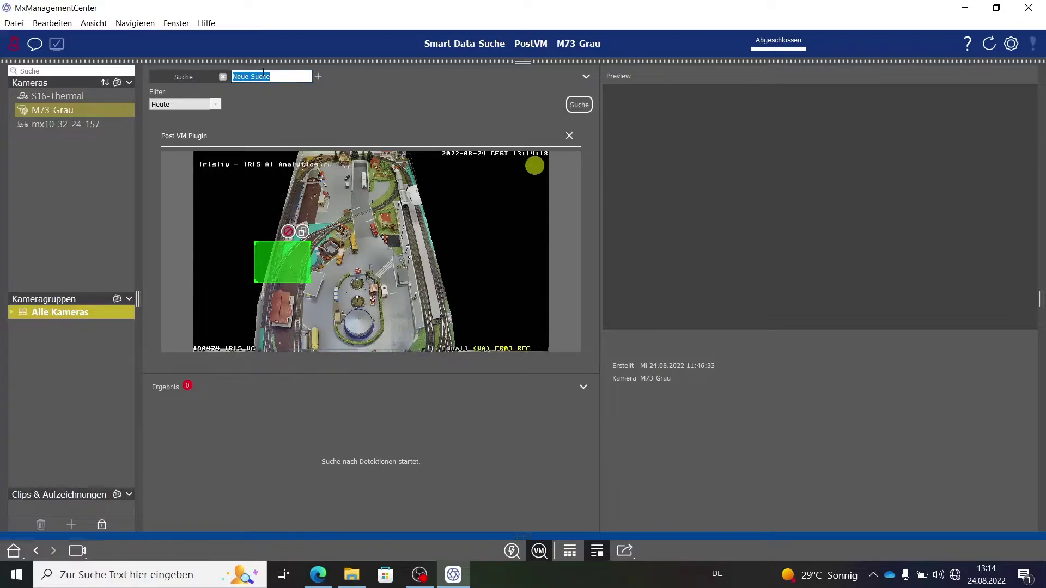
{"action": "type", "text": "Train Detection"}
{"action": "key", "text": "Return"}
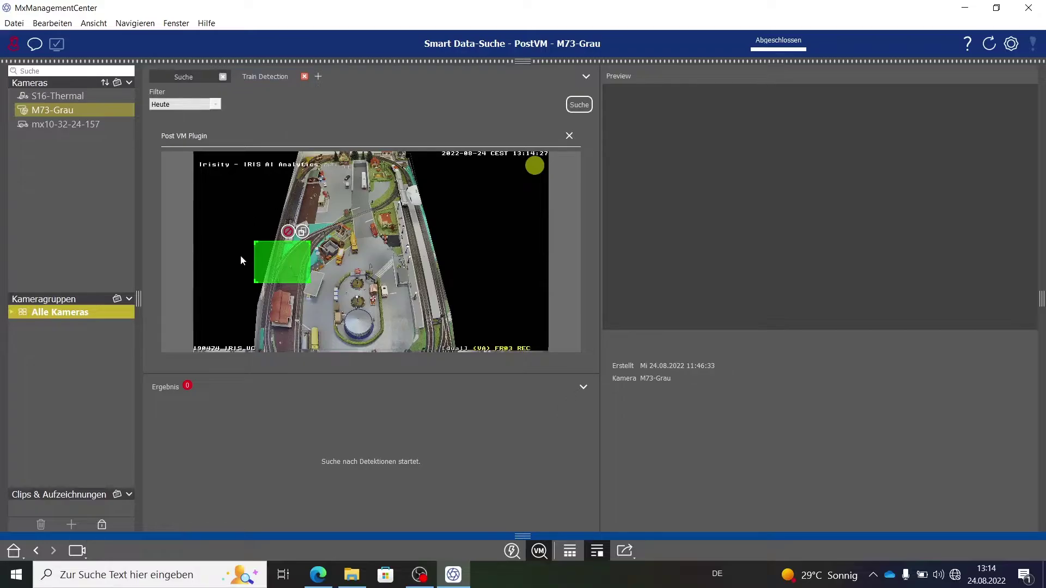
{"action": "left_click", "coordinate": [569, 136]}
{"action": "left_click", "coordinate": [508, 296]}
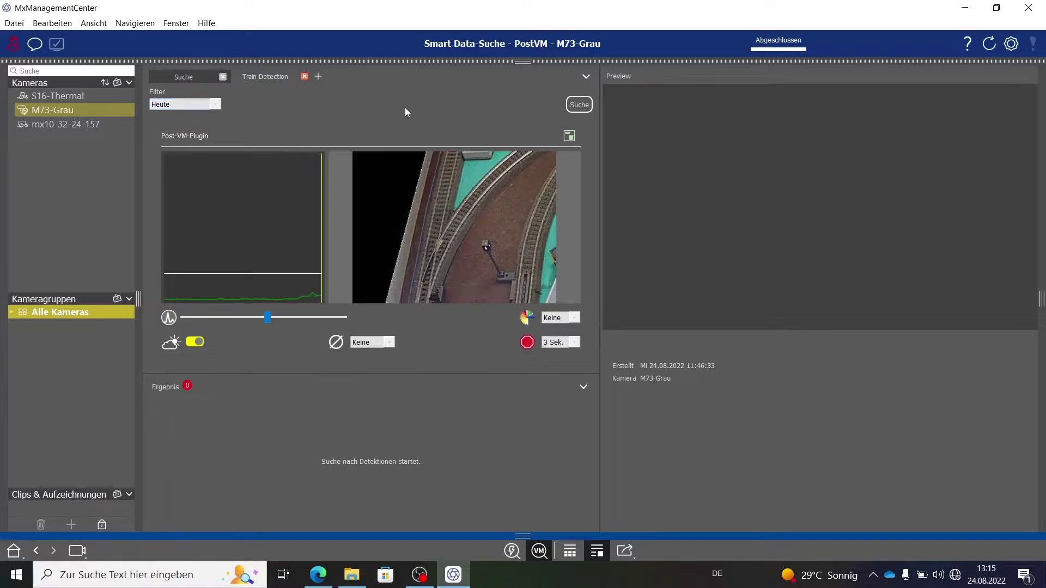
Run the Train Detection search over today's recordings, stopping it early, and open the 11:52:19 result.
{"action": "left_click", "coordinate": [579, 104]}
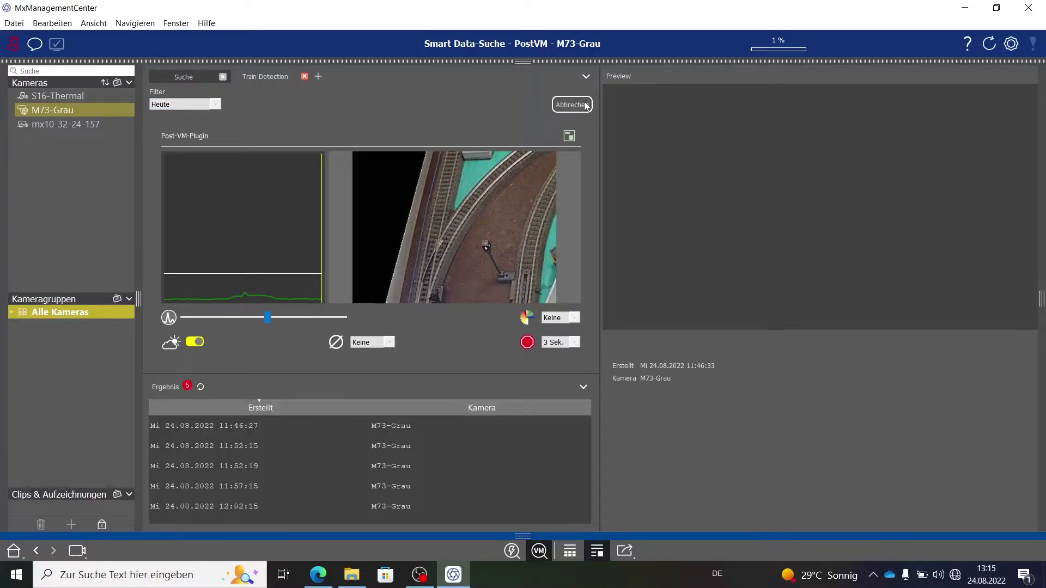
{"action": "left_click", "coordinate": [584, 104]}
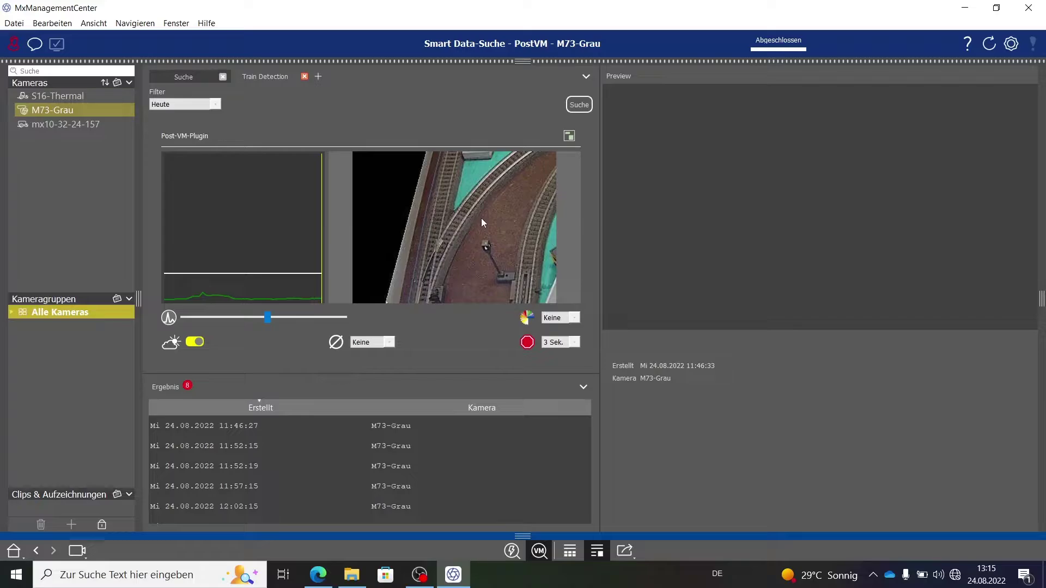
{"action": "left_click", "coordinate": [182, 468]}
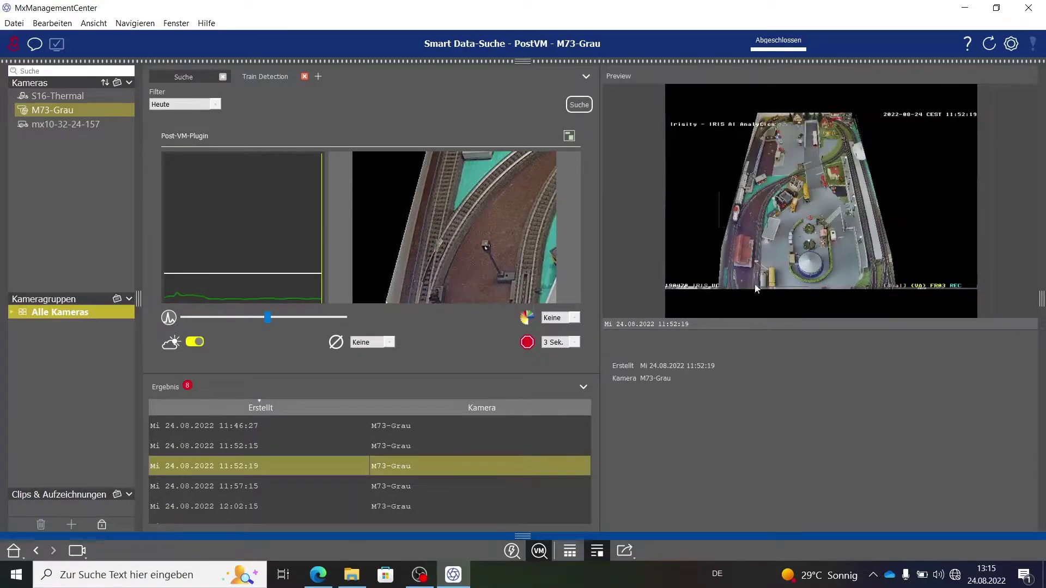
Play the 11:52:19 clip in the preview and rewind it to 11:52:19.293.
{"action": "mouse_move", "coordinate": [815, 278]}
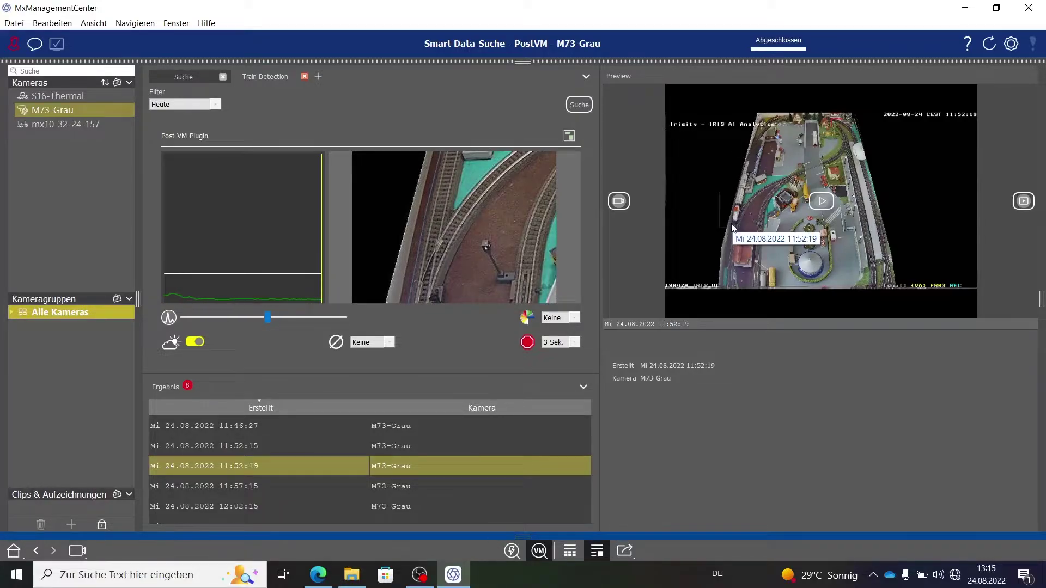
{"action": "left_click", "coordinate": [823, 201]}
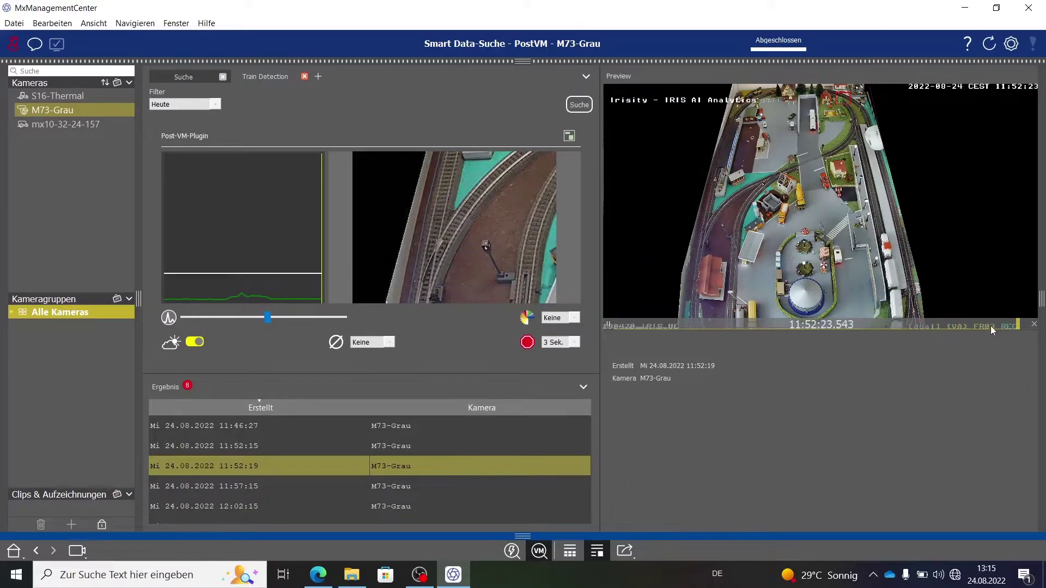
{"action": "left_click_drag", "start_coordinate": [1026, 327], "coordinate": [798, 343]}
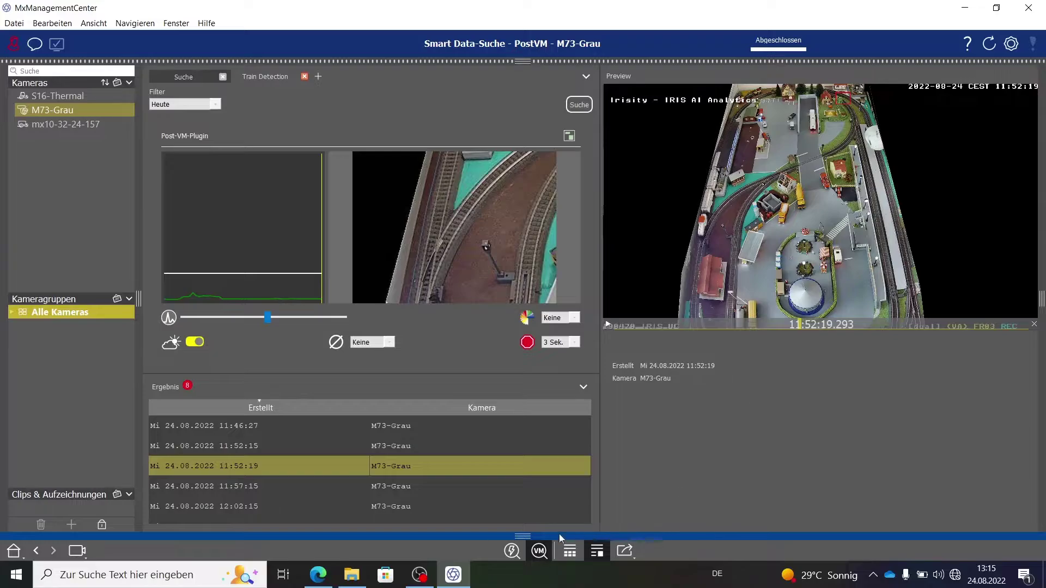
Expand the collapsed clip bar and add the paused preview recording to its first empty slot.
{"action": "left_click", "coordinate": [524, 536]}
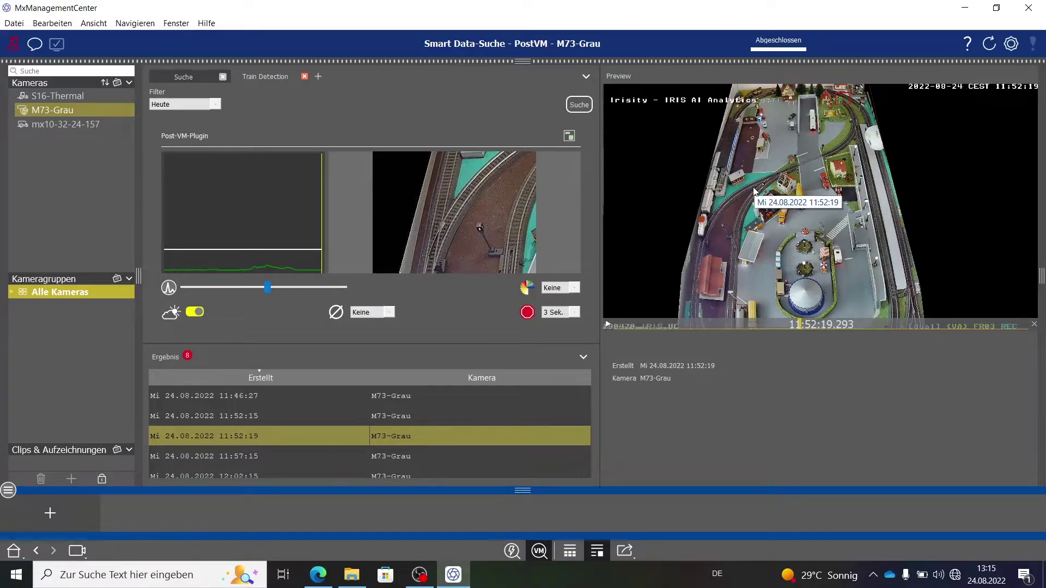
{"action": "left_click_drag", "start_coordinate": [674, 291], "coordinate": [49, 502]}
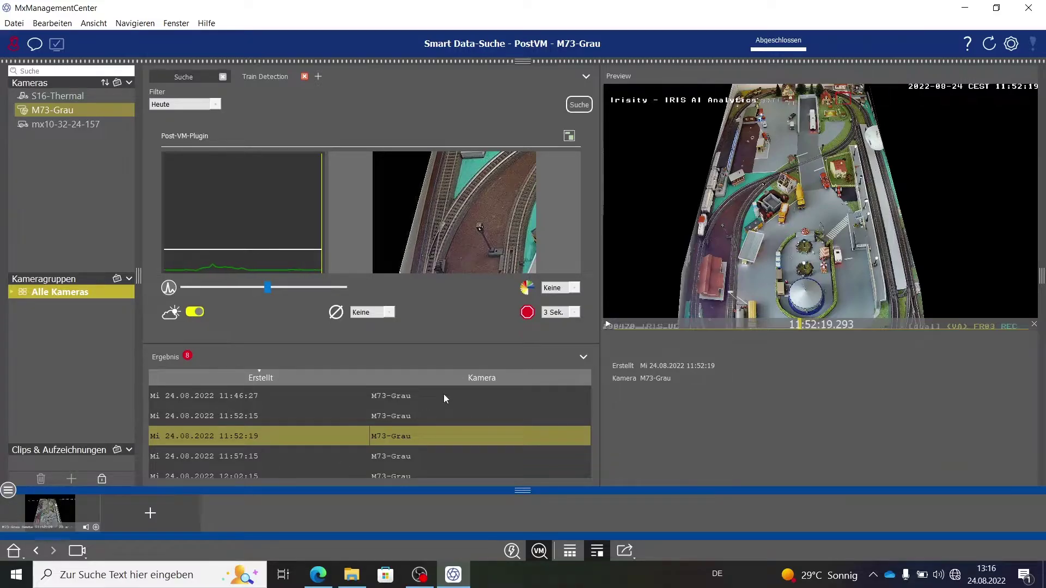
Add another PostVM search, move its detection area onto the construction site with the yellow trucks, and save the change.
{"action": "left_click", "coordinate": [320, 76]}
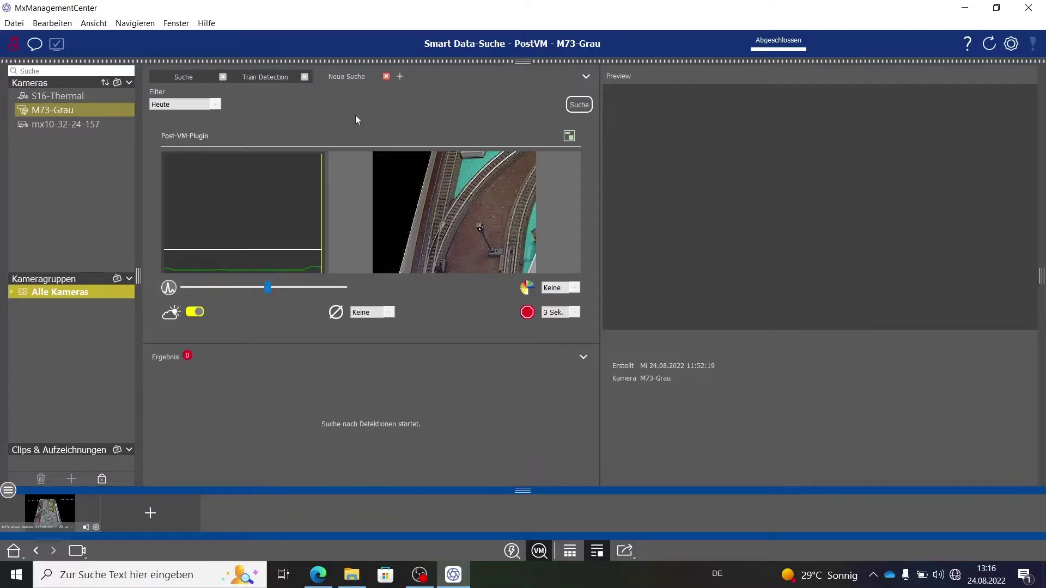
{"action": "left_click", "coordinate": [570, 135]}
{"action": "left_click_drag", "start_coordinate": [293, 247], "coordinate": [353, 236]}
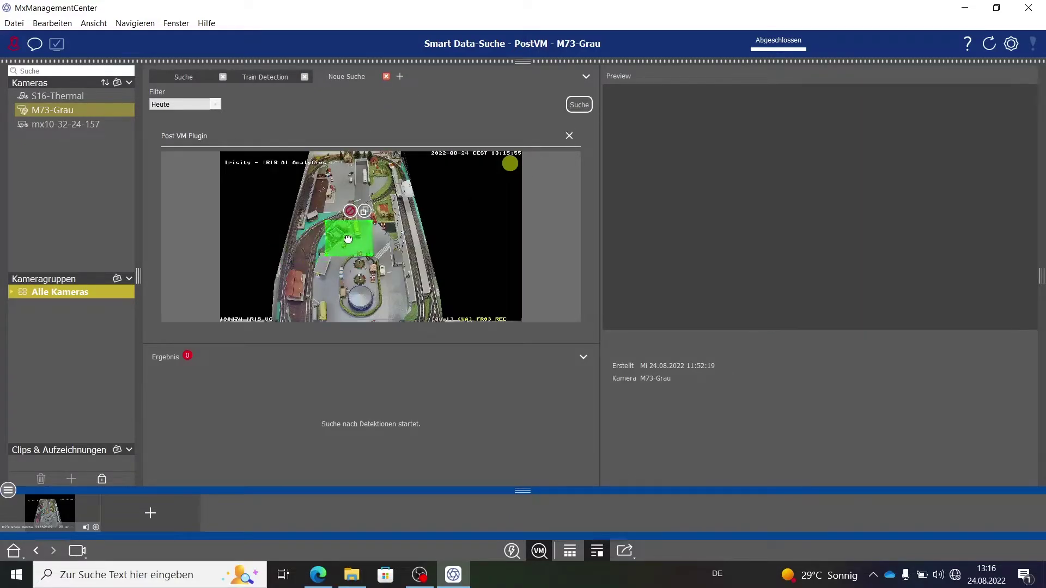
{"action": "left_click", "coordinate": [570, 136]}
{"action": "left_click", "coordinate": [508, 296]}
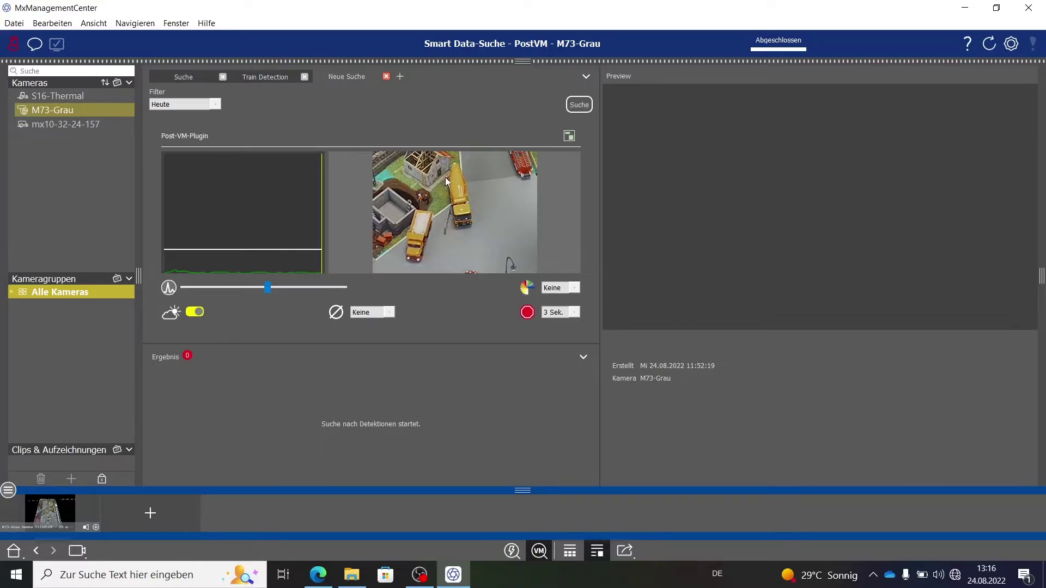
Rename the new search as Construction Site and lower its motion detection threshold line closer to the activity curve.
{"action": "double_click", "coordinate": [340, 76]}
{"action": "type", "text": "C"}
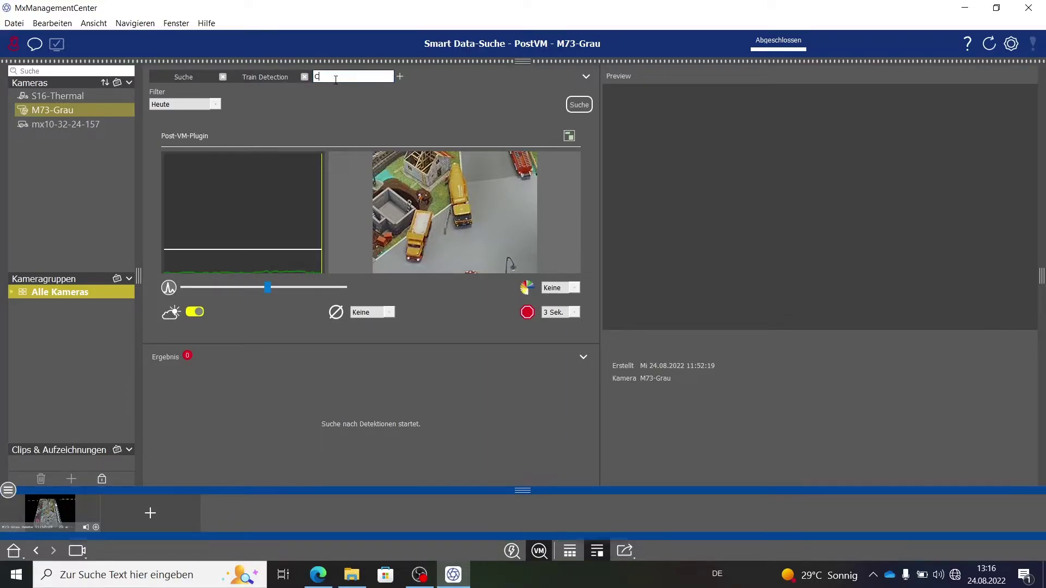
{"action": "type", "text": "onstruction Site"}
{"action": "key", "text": "Return"}
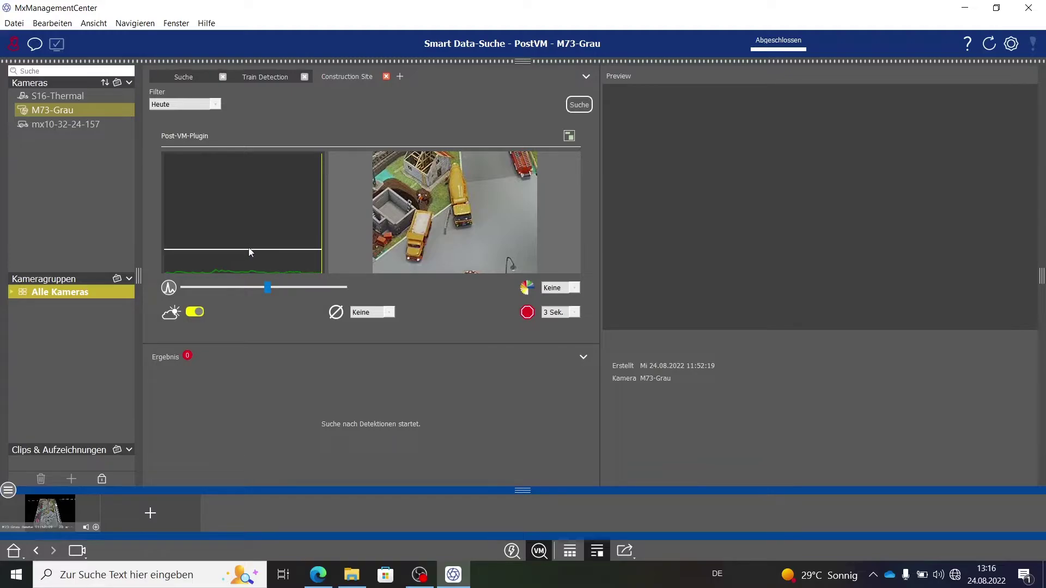
{"action": "left_click_drag", "start_coordinate": [248, 249], "coordinate": [249, 269]}
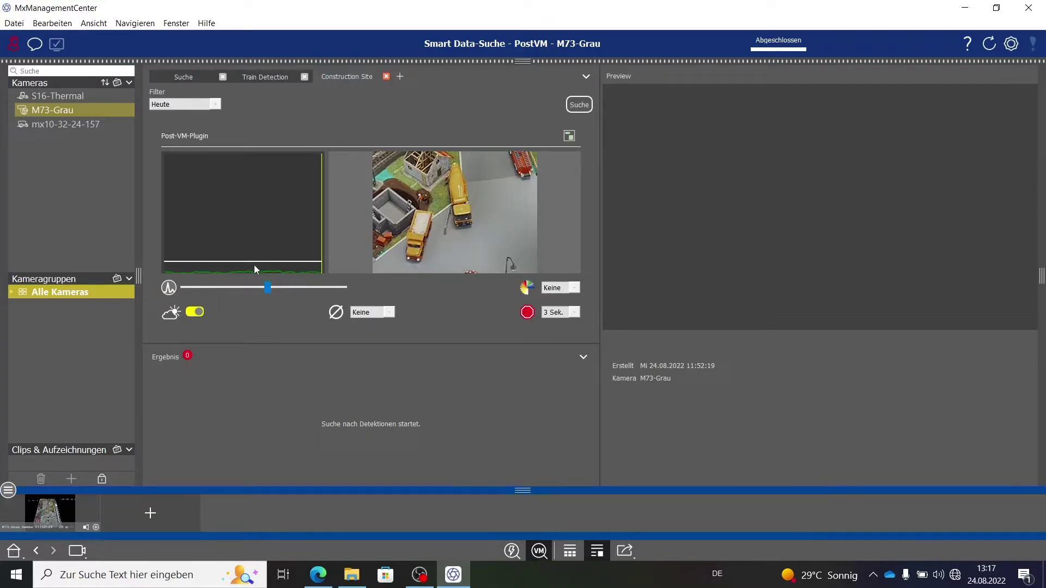
Switch M73-Grau to the playback view and open the Nachträgliche Video-Bewegungserkennung plugin.
{"action": "left_click", "coordinate": [75, 551]}
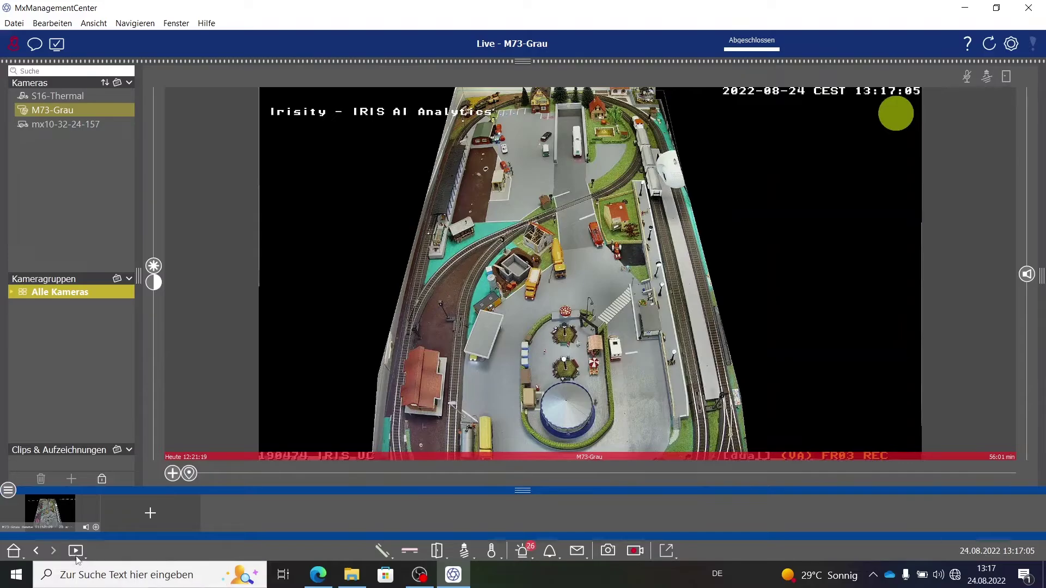
{"action": "left_click", "coordinate": [74, 551]}
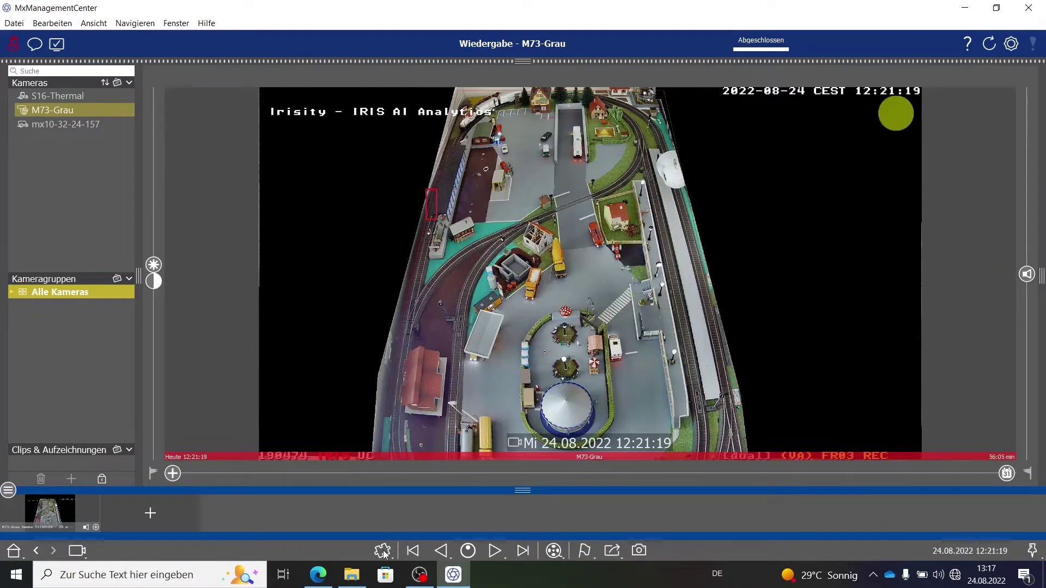
{"action": "left_click", "coordinate": [383, 551]}
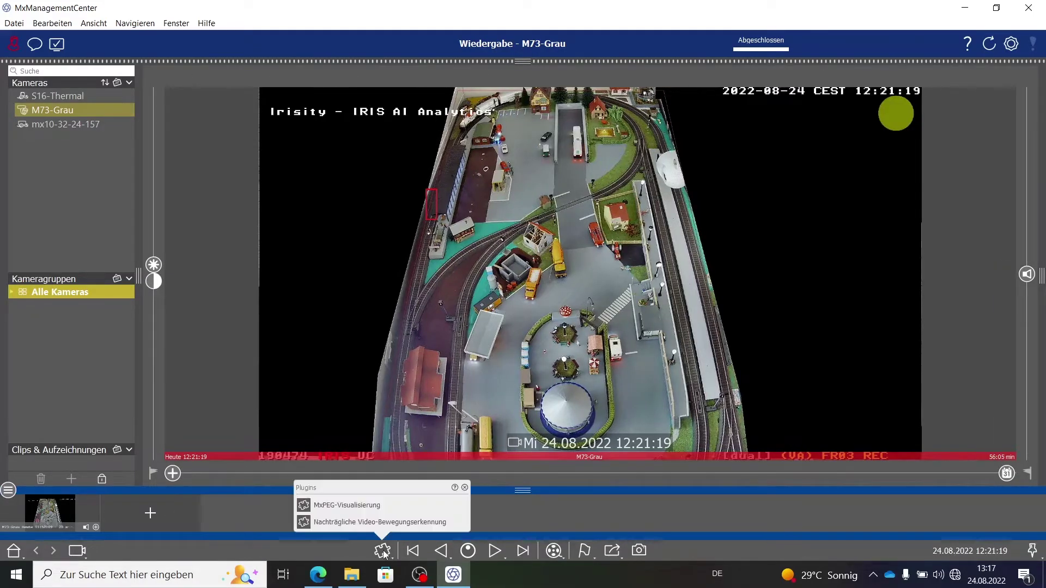
{"action": "left_click", "coordinate": [362, 522]}
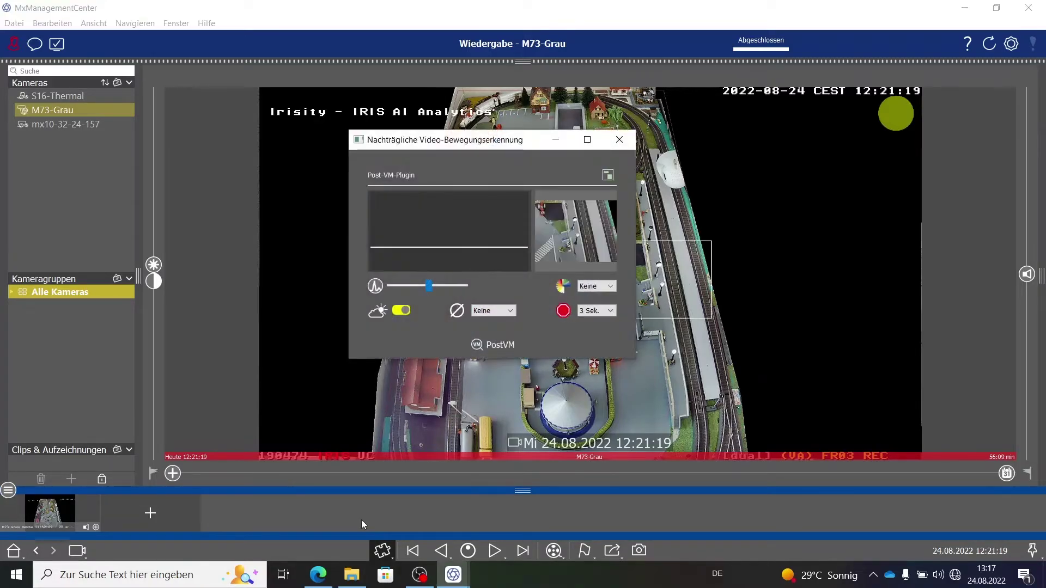
Restore the main window to a smaller size and place the enlarged motion detection plugin window beside it.
{"action": "left_click_drag", "start_coordinate": [507, 141], "coordinate": [198, 120]}
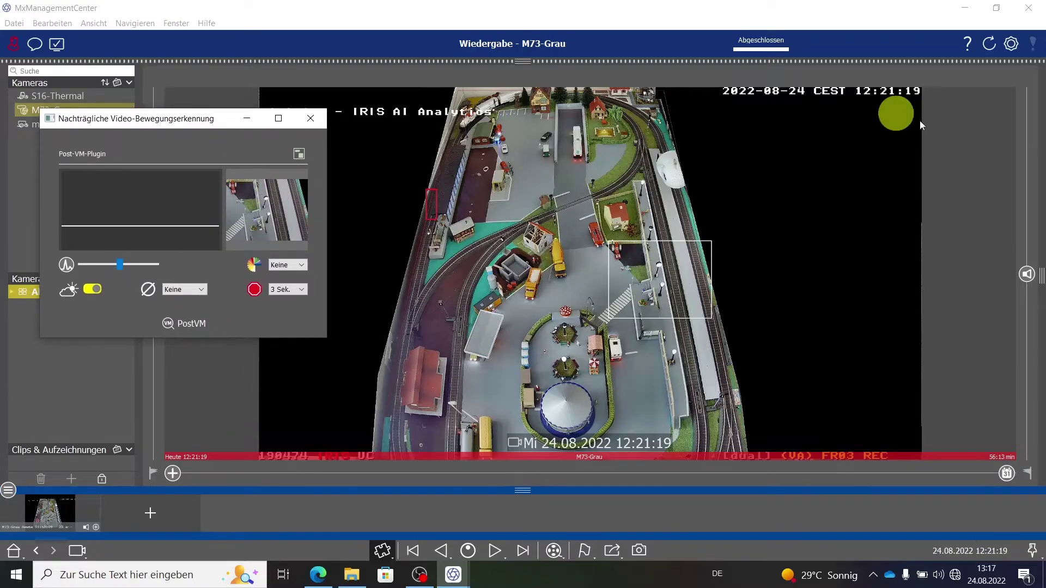
{"action": "left_click", "coordinate": [996, 7]}
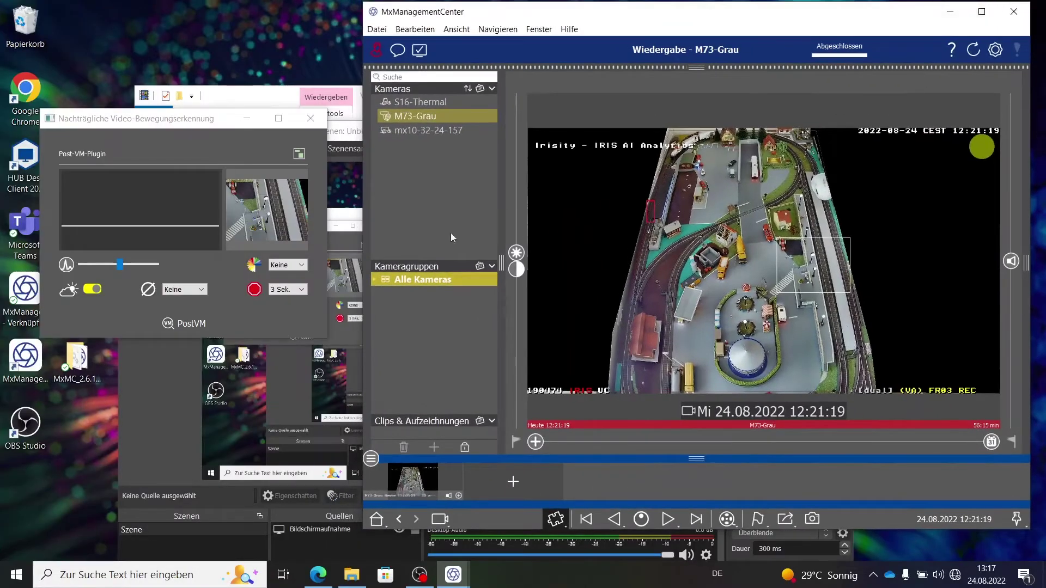
{"action": "left_click", "coordinate": [325, 339]}
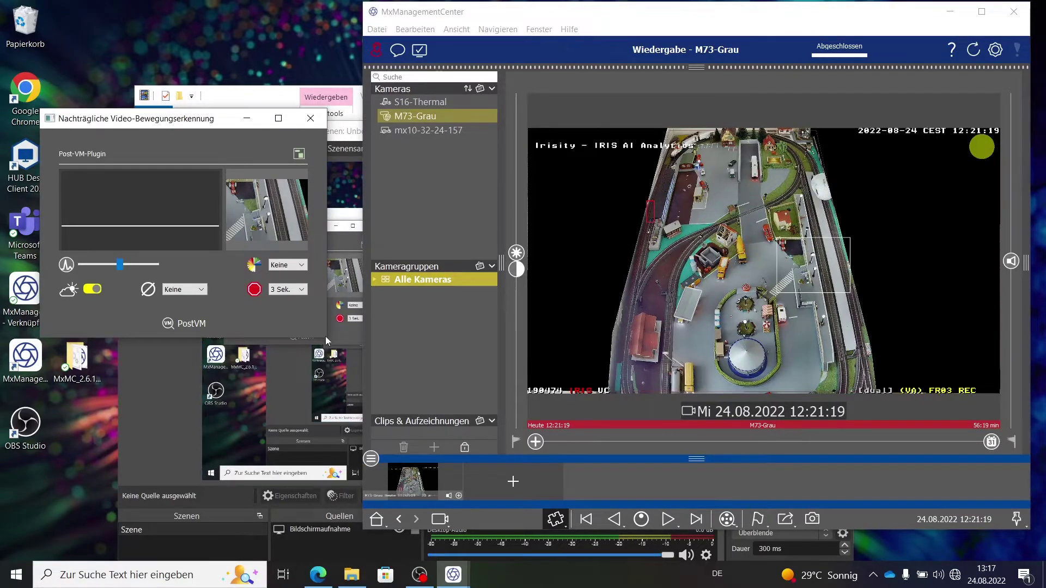
{"action": "left_click_drag", "start_coordinate": [328, 339], "coordinate": [399, 468]}
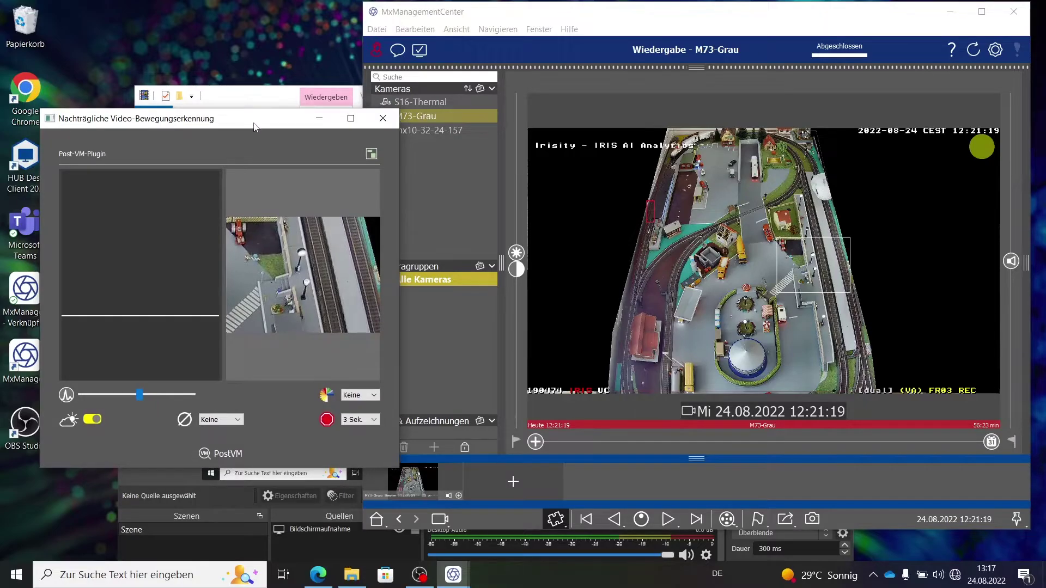
{"action": "left_click_drag", "start_coordinate": [251, 118], "coordinate": [233, 110]}
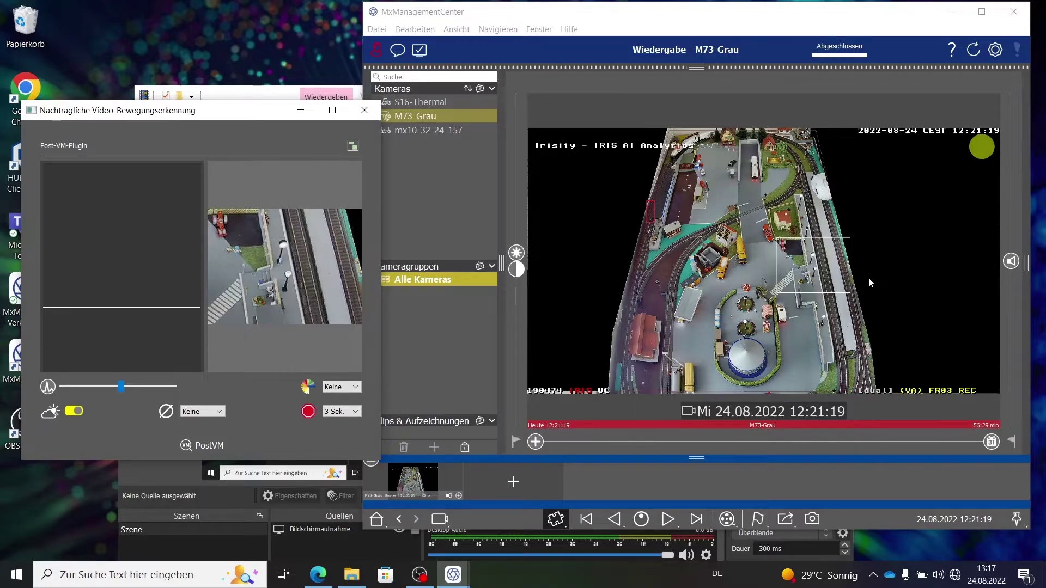
Play the M73-Grau recording backwards, raise the plugin's motion threshold line above the activity curve, and resume the backward playback.
{"action": "left_click", "coordinate": [615, 522]}
{"action": "left_click", "coordinate": [616, 519]}
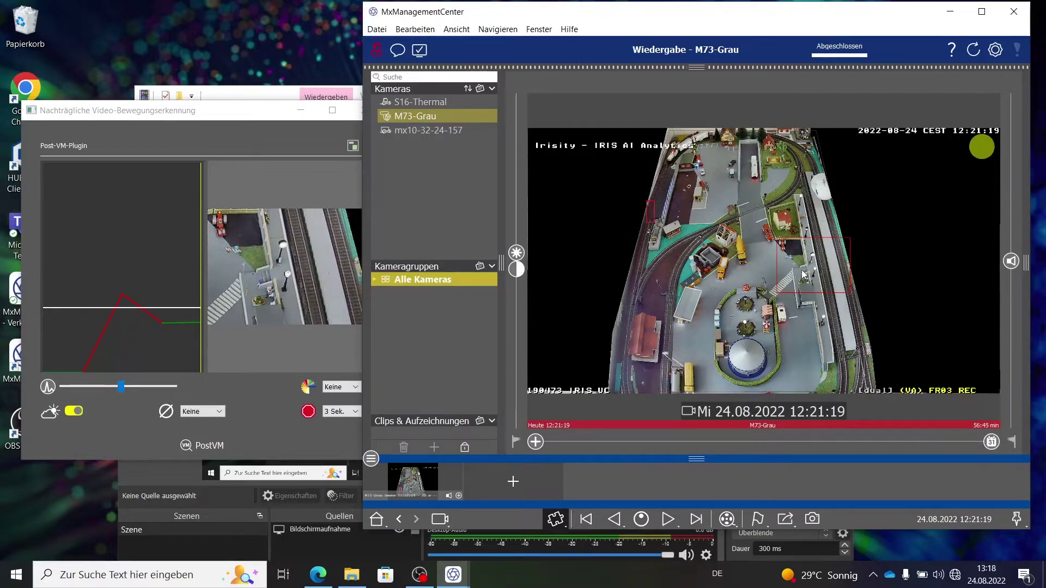
{"action": "left_click", "coordinate": [133, 297]}
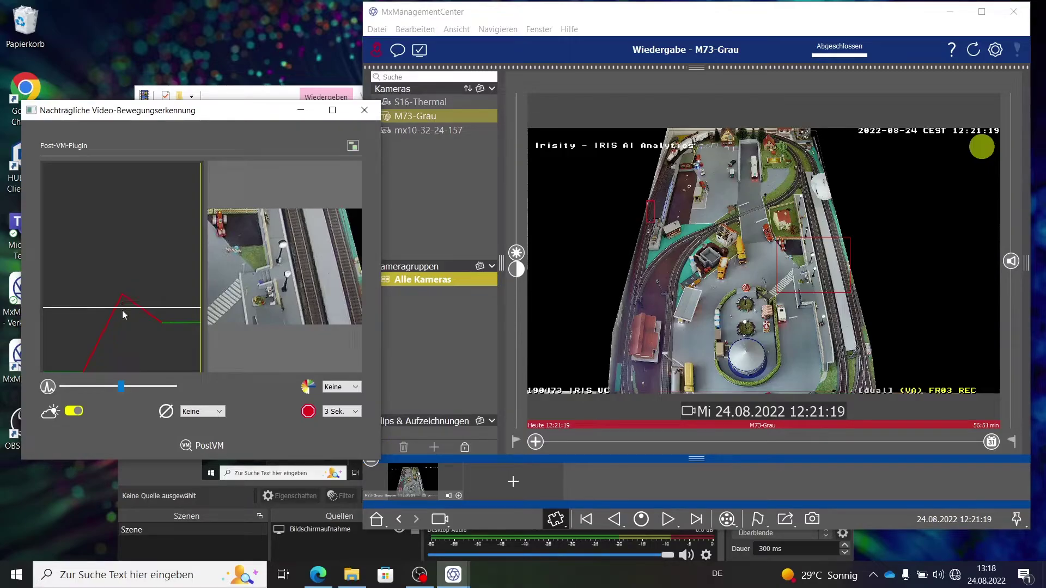
{"action": "left_click_drag", "start_coordinate": [123, 307], "coordinate": [118, 286]}
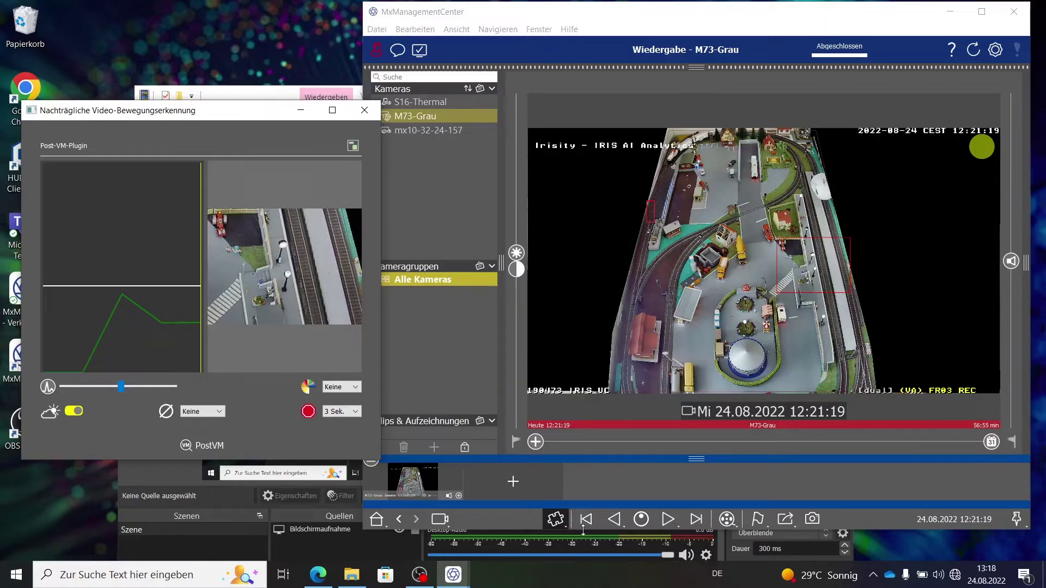
{"action": "left_click", "coordinate": [617, 518]}
{"action": "left_click", "coordinate": [618, 518]}
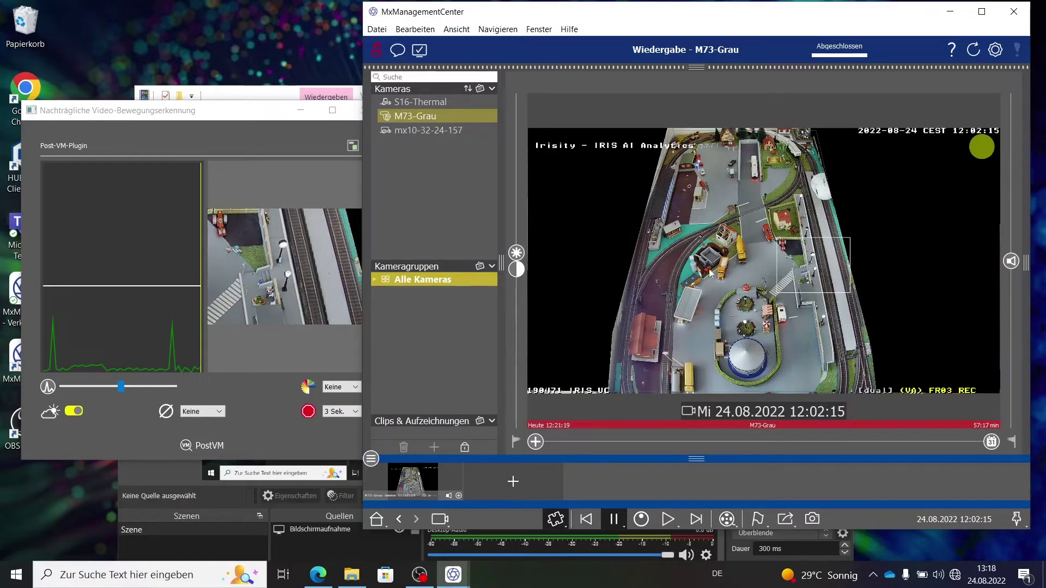
Move the plugin's detection area onto the tracks along the layout's left edge, save it, and lower the threshold line closer to the activity curve.
{"action": "left_click", "coordinate": [302, 360]}
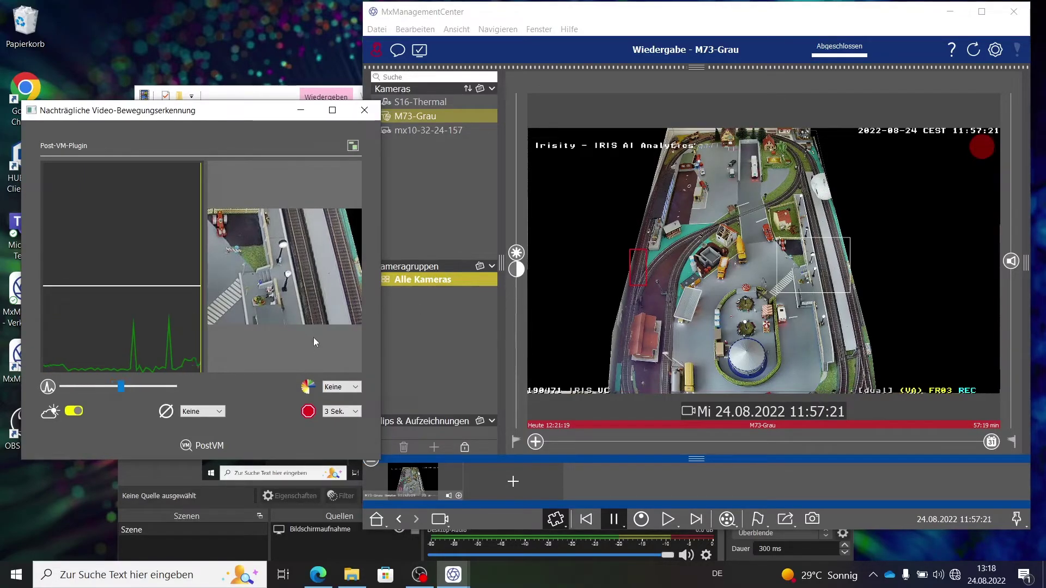
{"action": "left_click", "coordinate": [353, 145]}
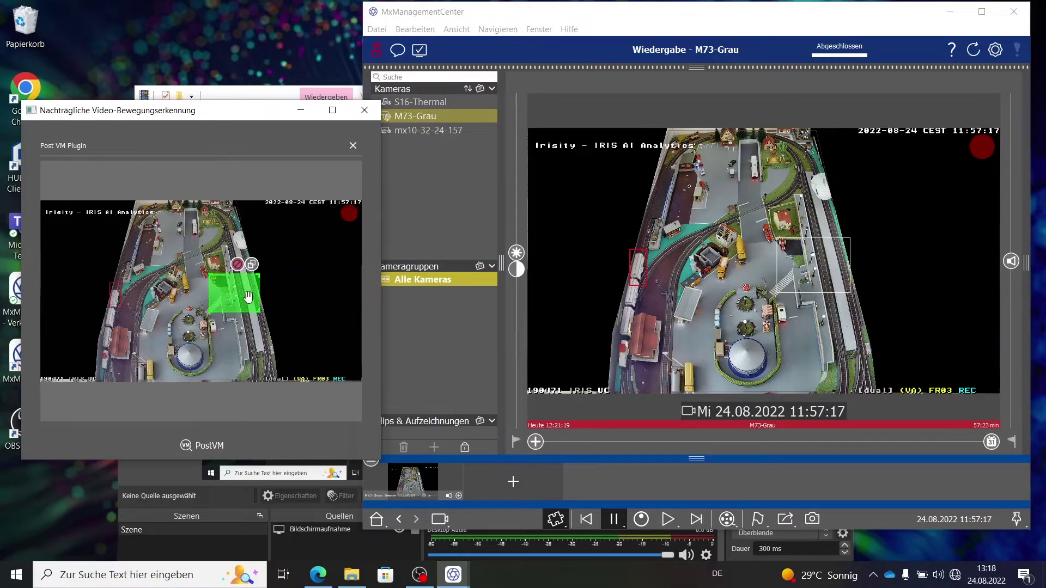
{"action": "left_click_drag", "start_coordinate": [234, 297], "coordinate": [129, 299]}
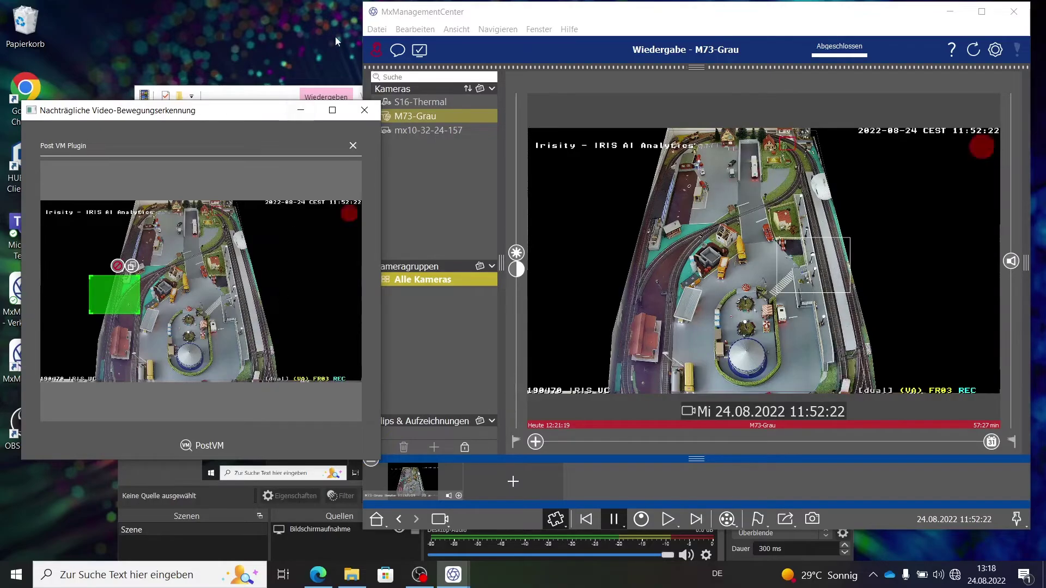
{"action": "left_click", "coordinate": [351, 147]}
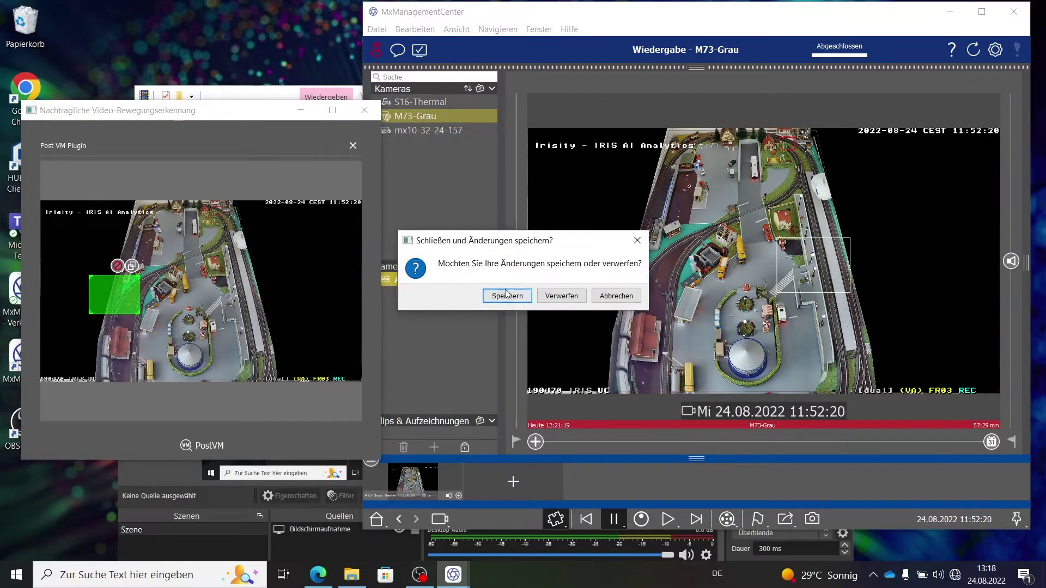
{"action": "key", "text": "Return"}
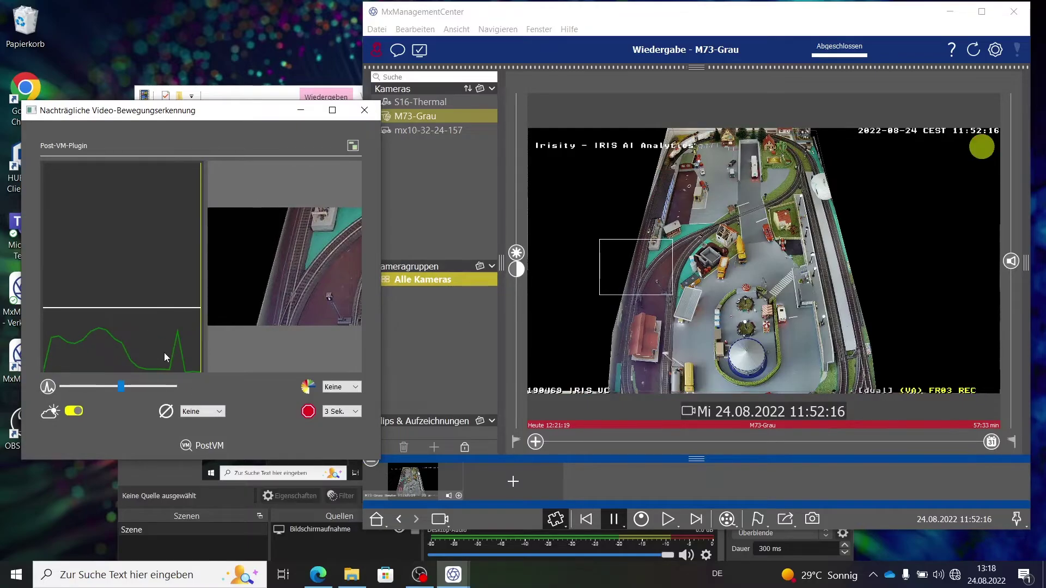
{"action": "left_click", "coordinate": [138, 310]}
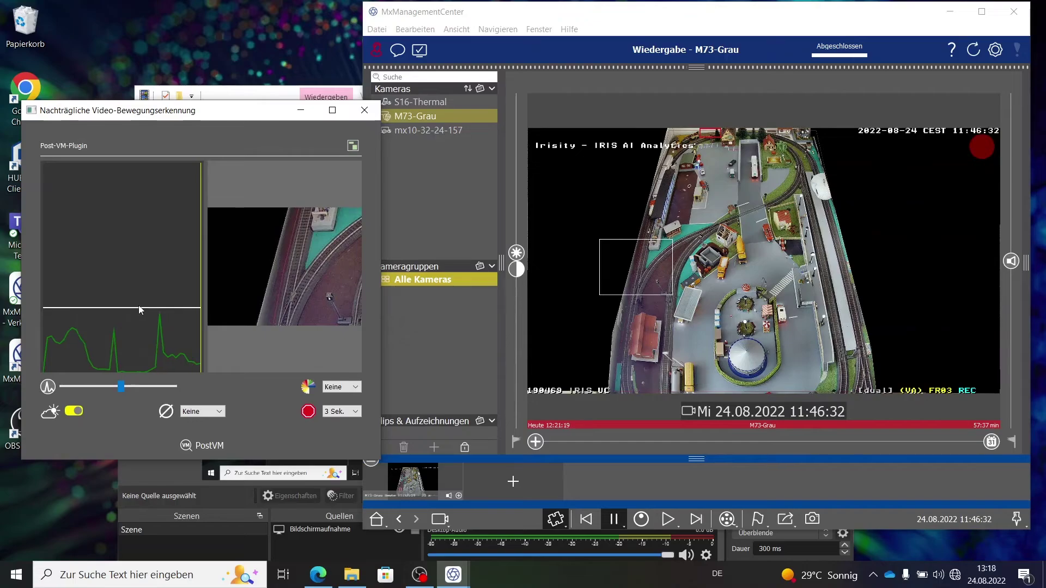
{"action": "left_click_drag", "start_coordinate": [139, 305], "coordinate": [142, 333]}
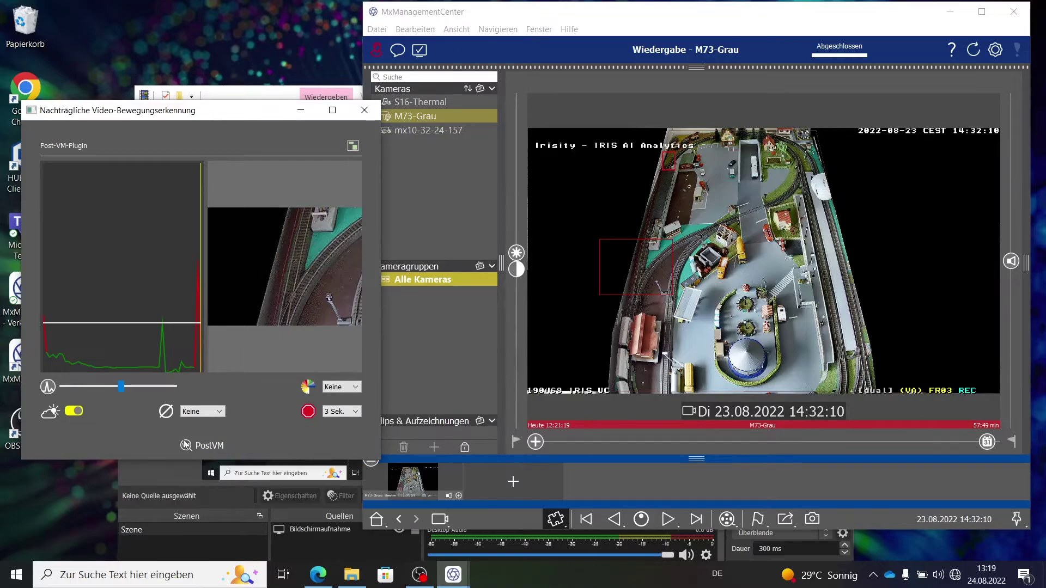
Transfer the plugin settings to a new PostVM Smart Data search in the maximized main window and name it Train Detection 2.
{"action": "left_click", "coordinate": [205, 445]}
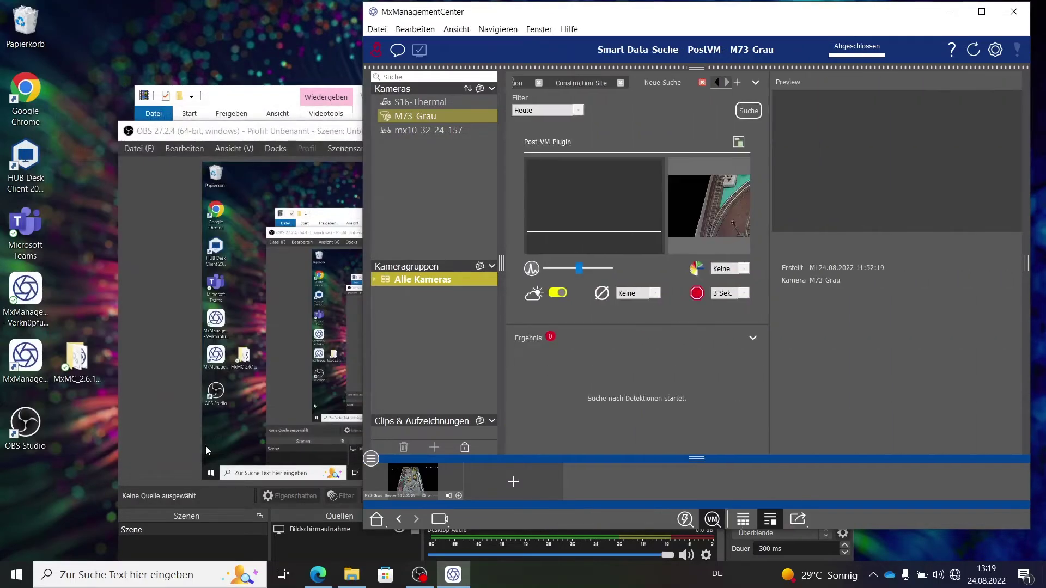
{"action": "left_click", "coordinate": [989, 16]}
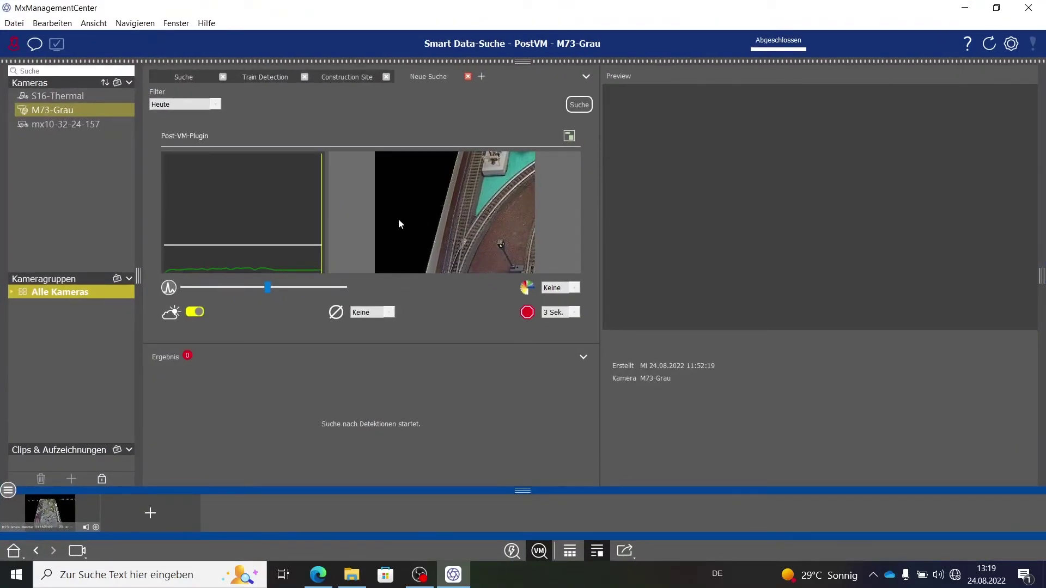
{"action": "double_click", "coordinate": [426, 76]}
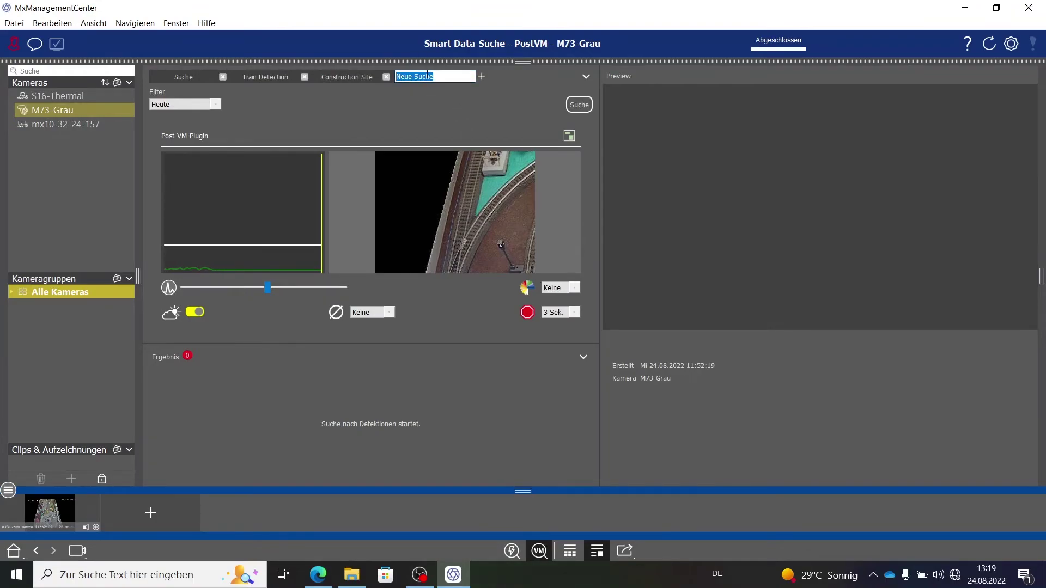
{"action": "type", "text": "Train Detection 2"}
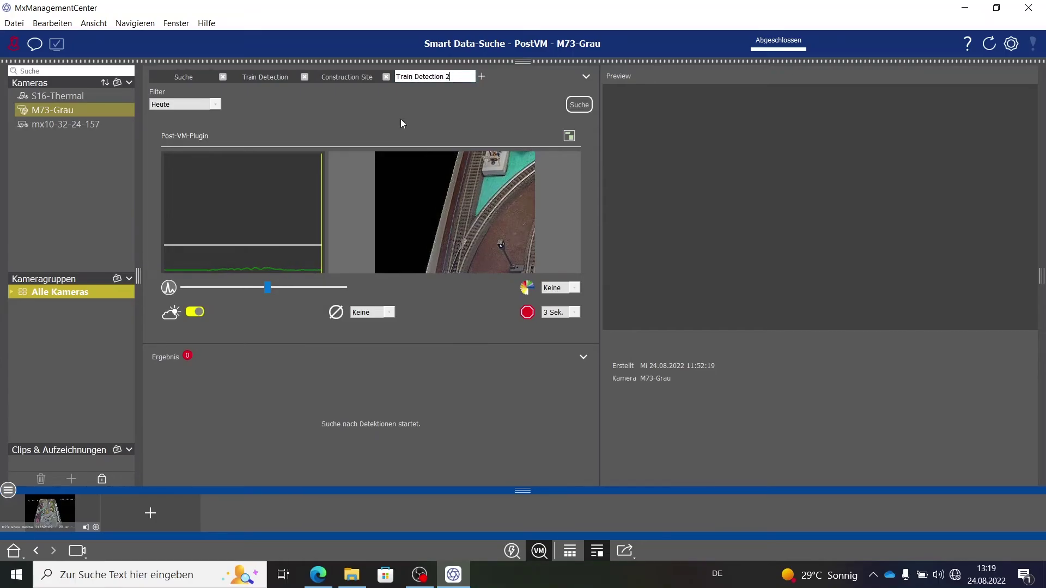
{"action": "key", "text": "Return"}
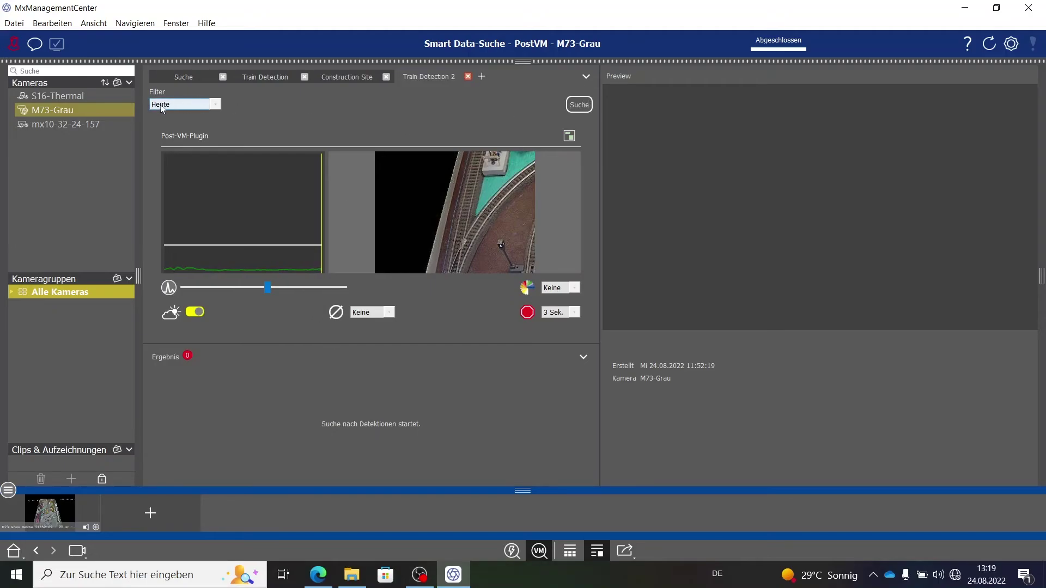
Run the Train Detection 2 search for Heute and preview the detection from 11:57:15.
{"action": "left_click", "coordinate": [571, 106]}
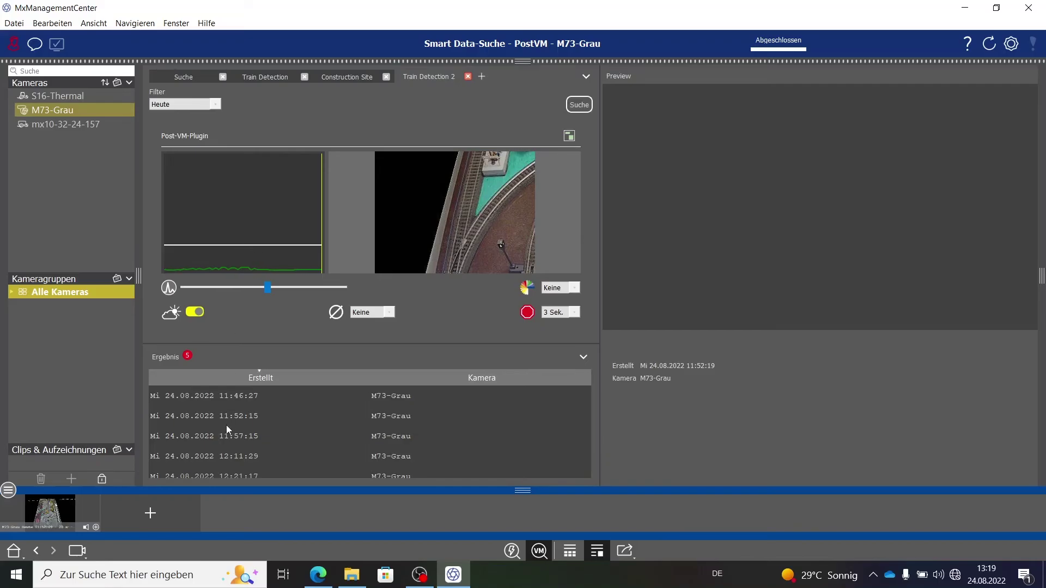
{"action": "left_click", "coordinate": [219, 436]}
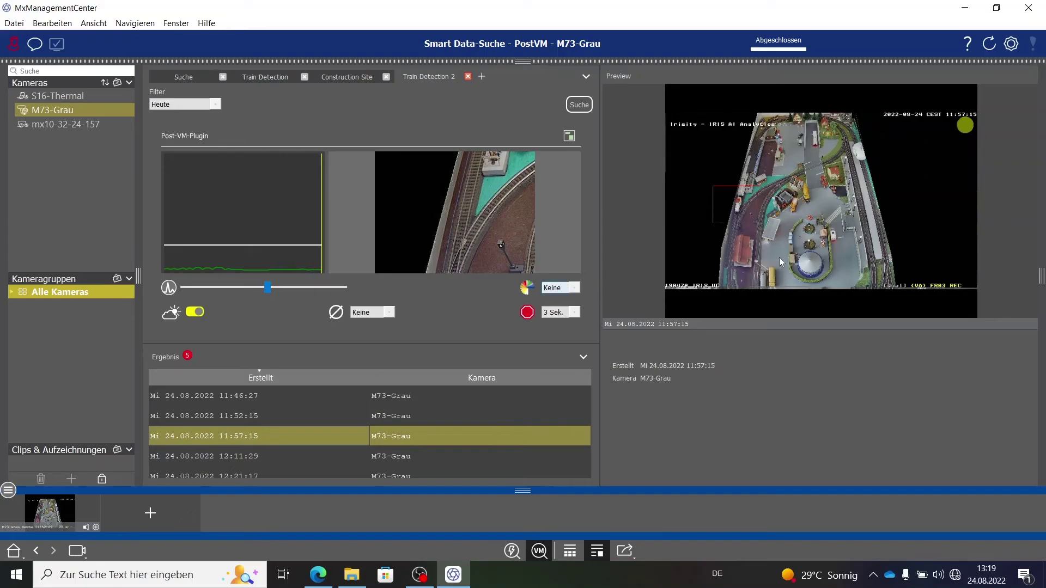
{"action": "mouse_move", "coordinate": [835, 235]}
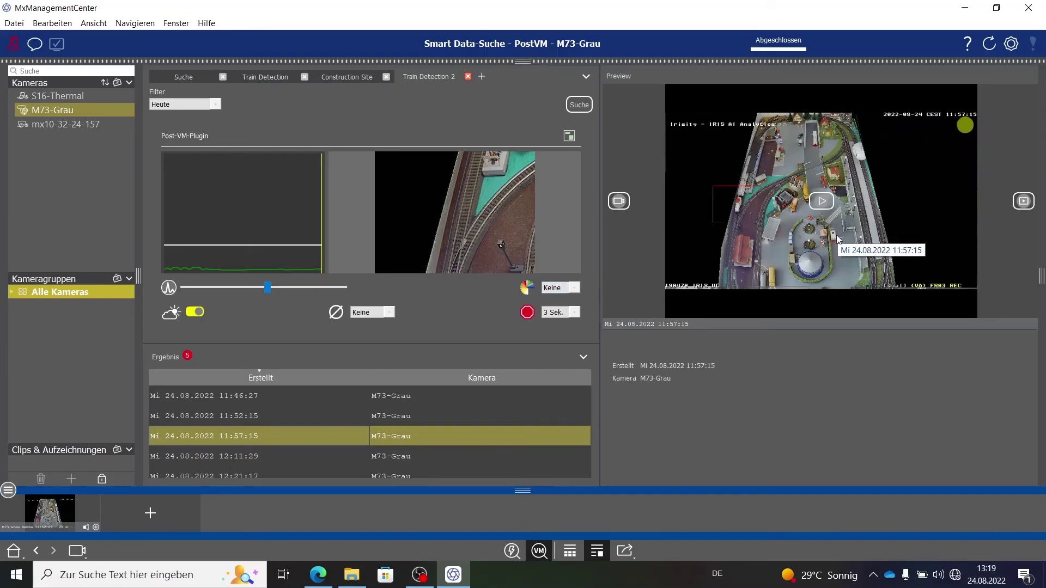